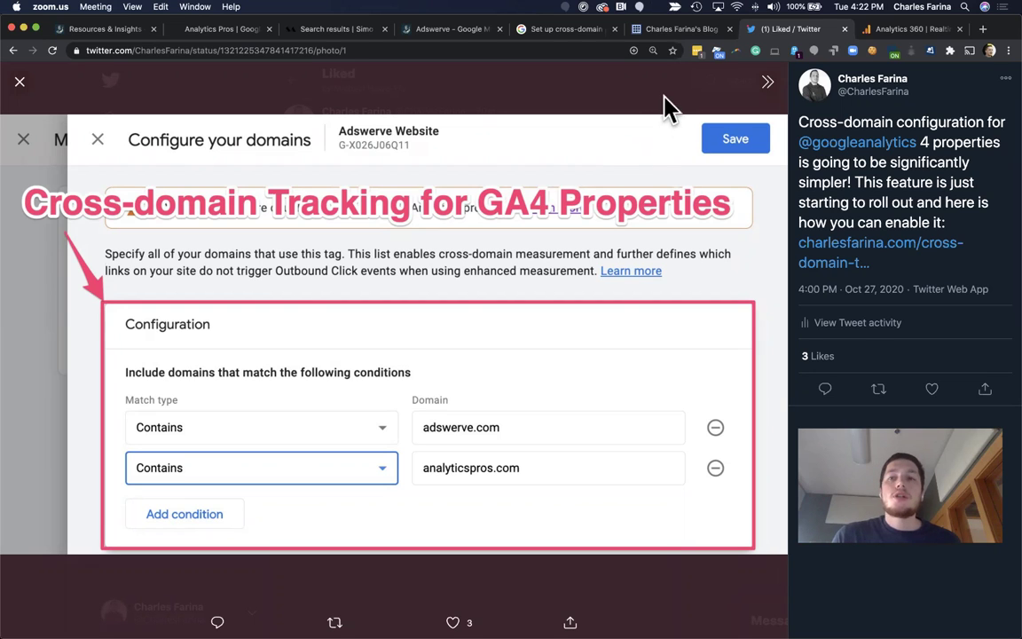
Look over the GA4 realtime overview and the Analytics Pros homepage, and place the Adswerve homepage tab directly after the Analytics Pros tab.
left_click(887, 32)
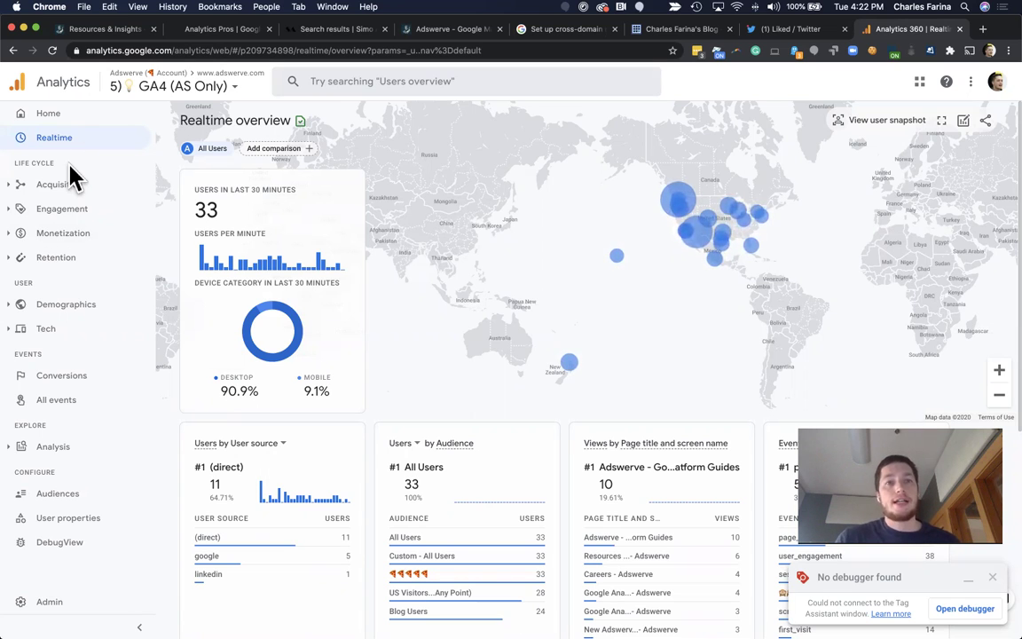
left_click(200, 32)
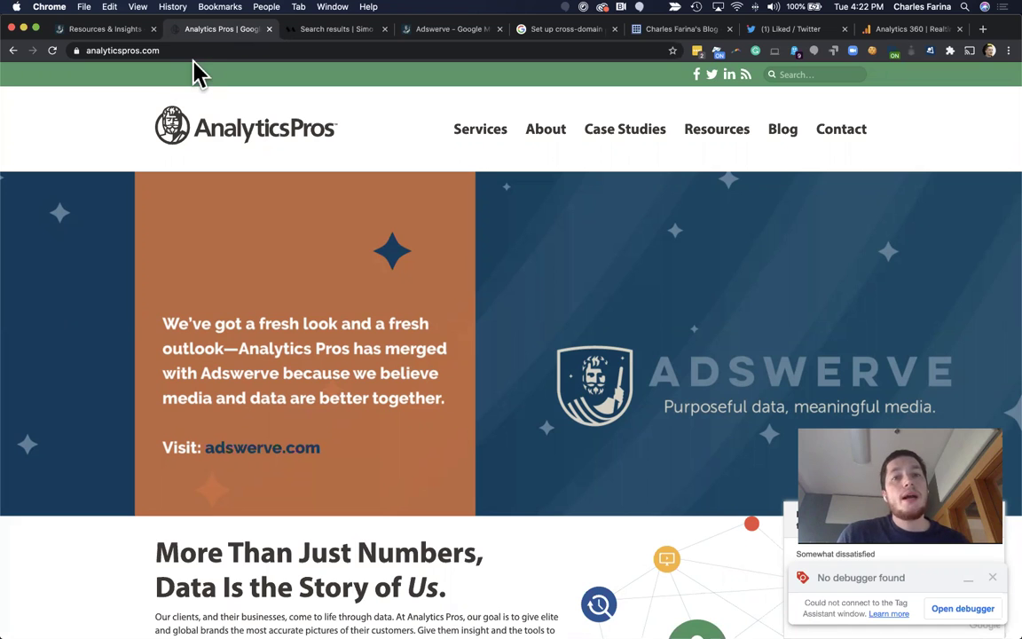
left_click(434, 35)
left_click_drag(338, 40, 331, 39)
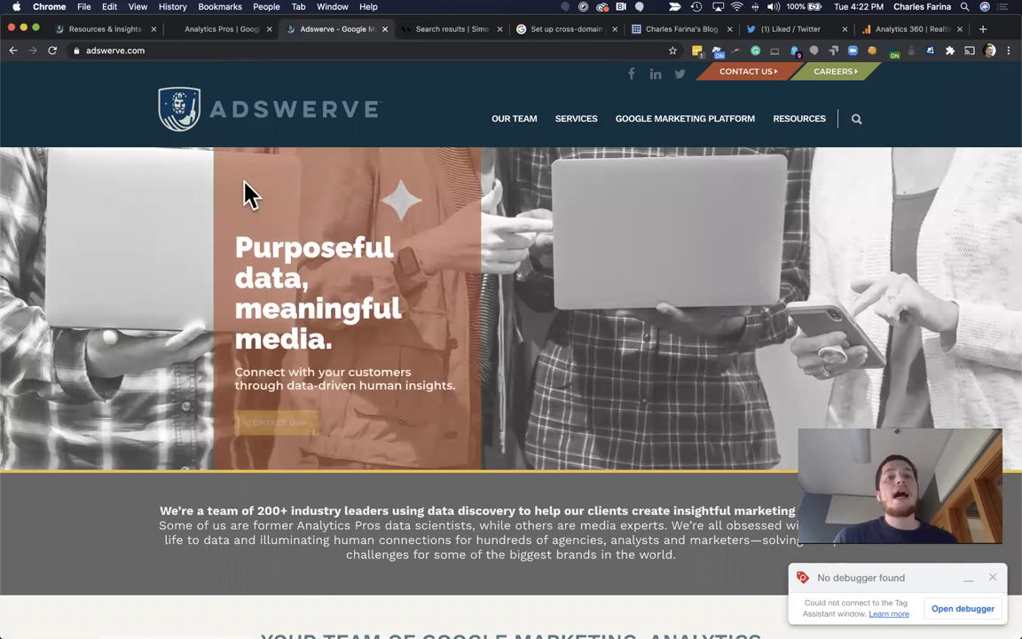
Examine the Analytics Pros and Adswerve websites, the GA4 realtime overview and the blog search results for "cross domain tracking".
left_click(215, 34)
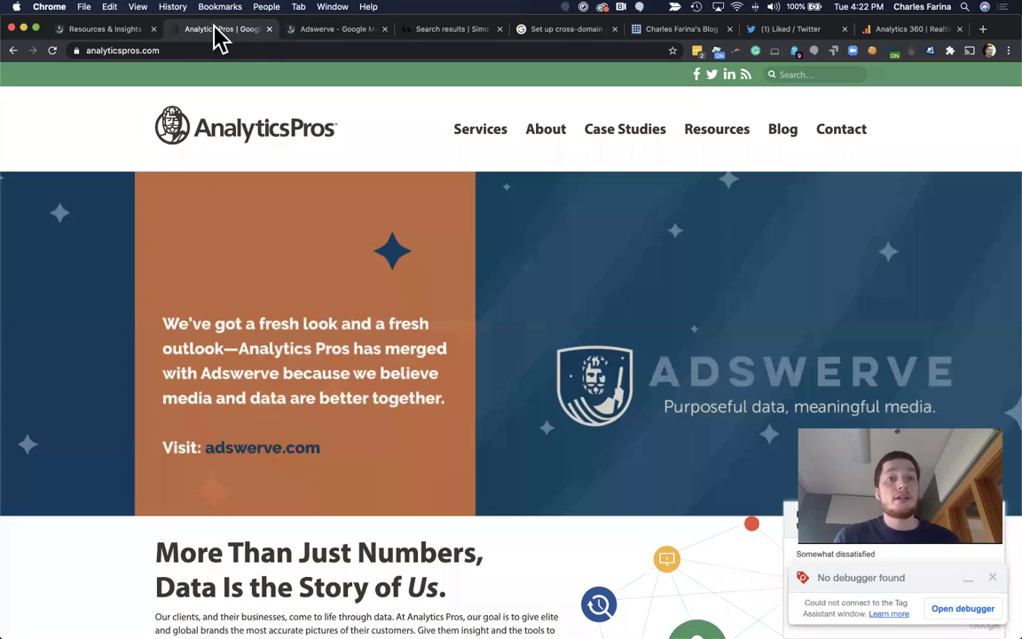
left_click(333, 29)
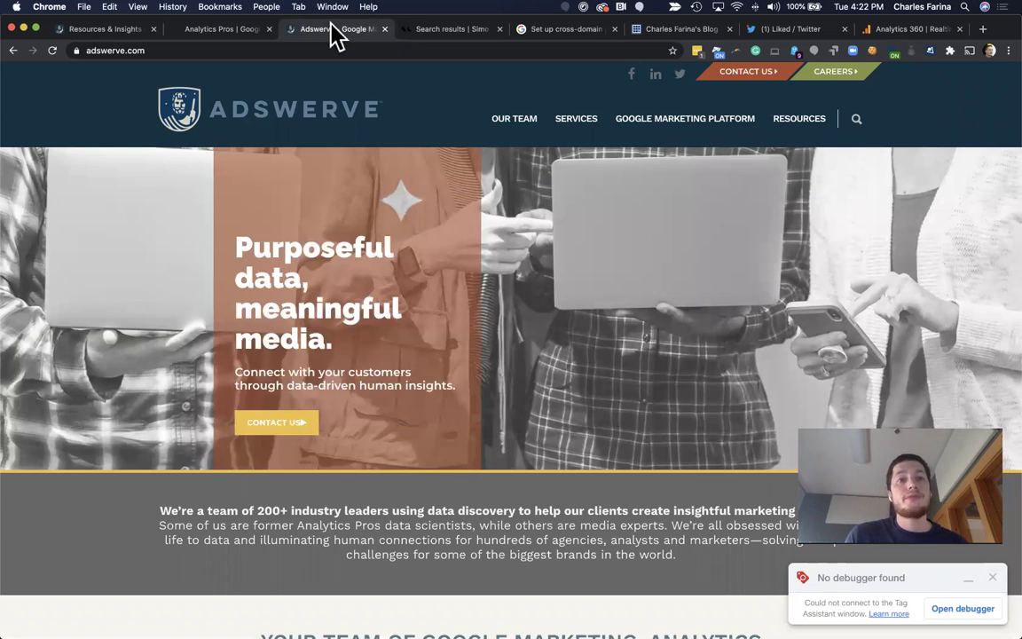
left_click(233, 36)
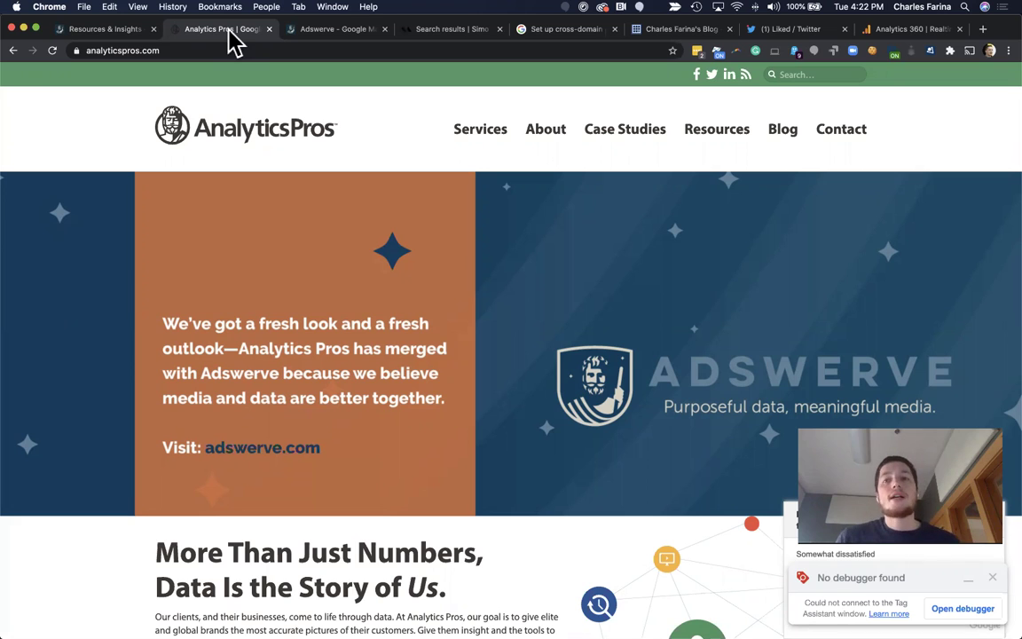
left_click(891, 35)
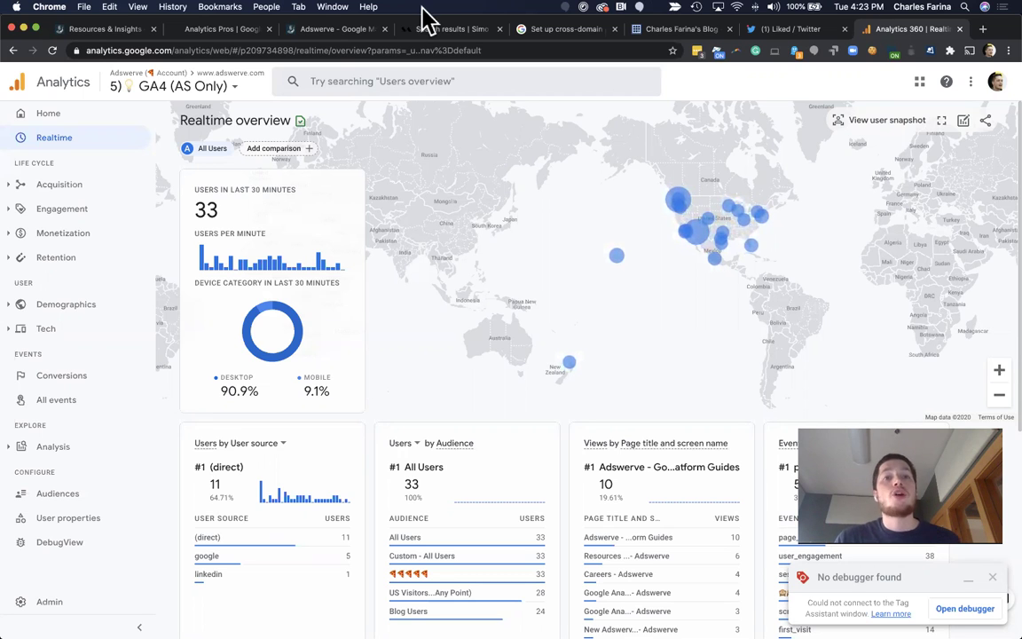
left_click(347, 32)
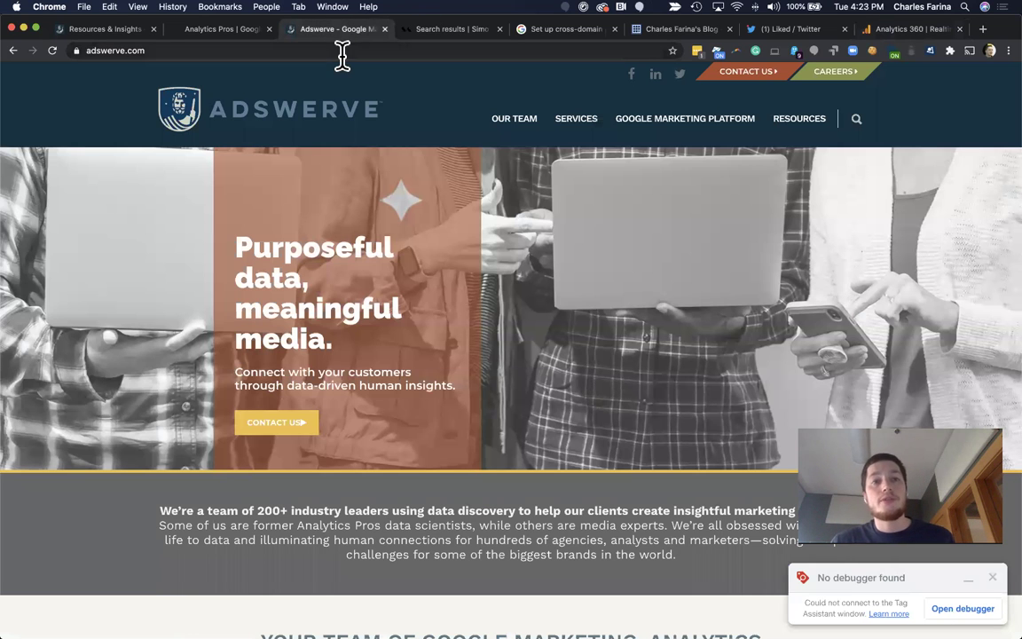
left_click(226, 32)
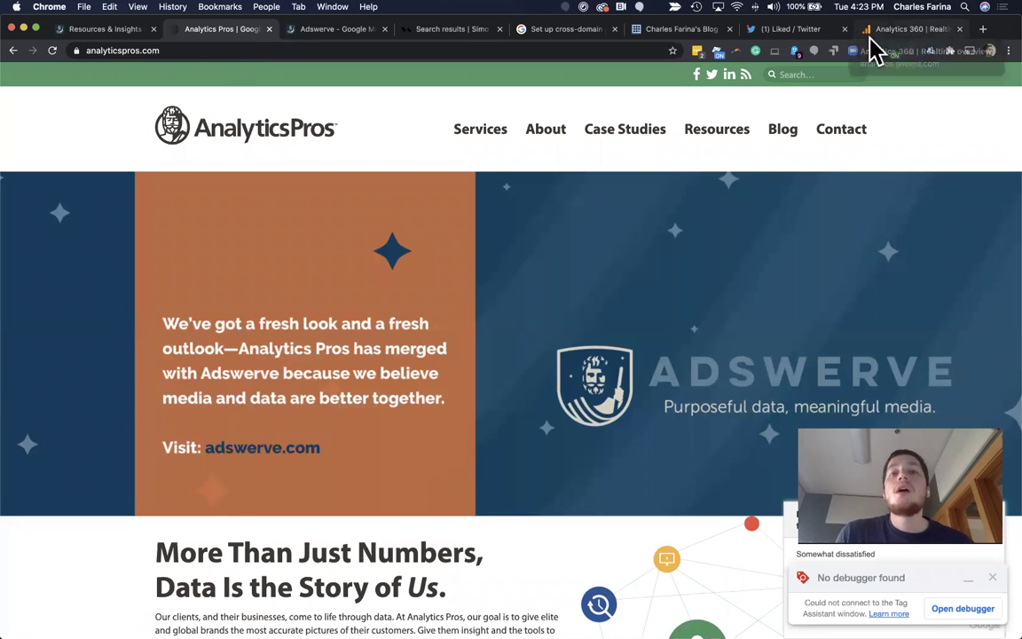
mouse_move(578, 158)
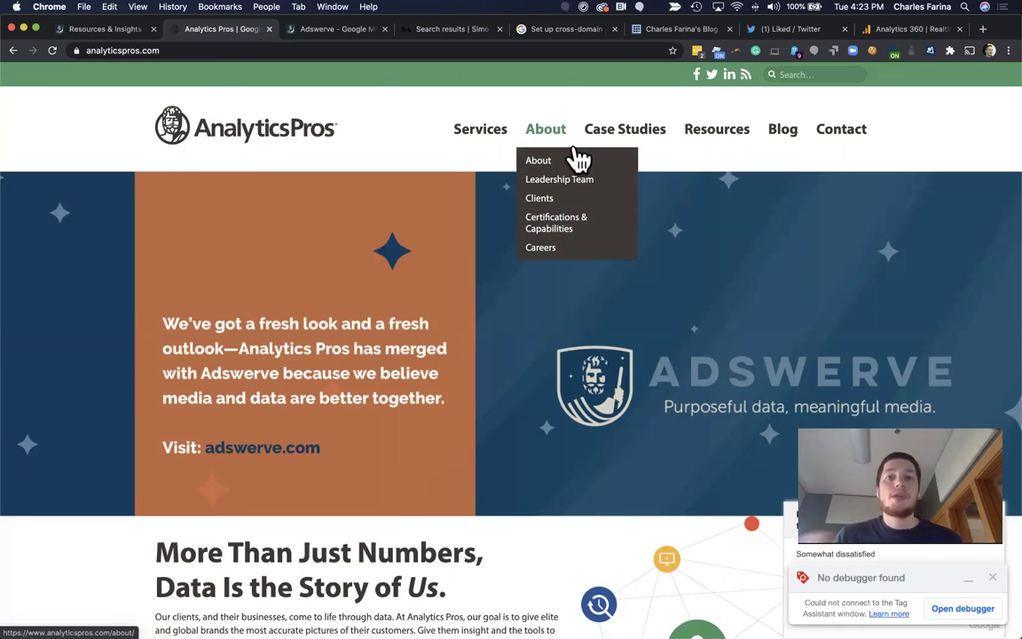
left_click(456, 34)
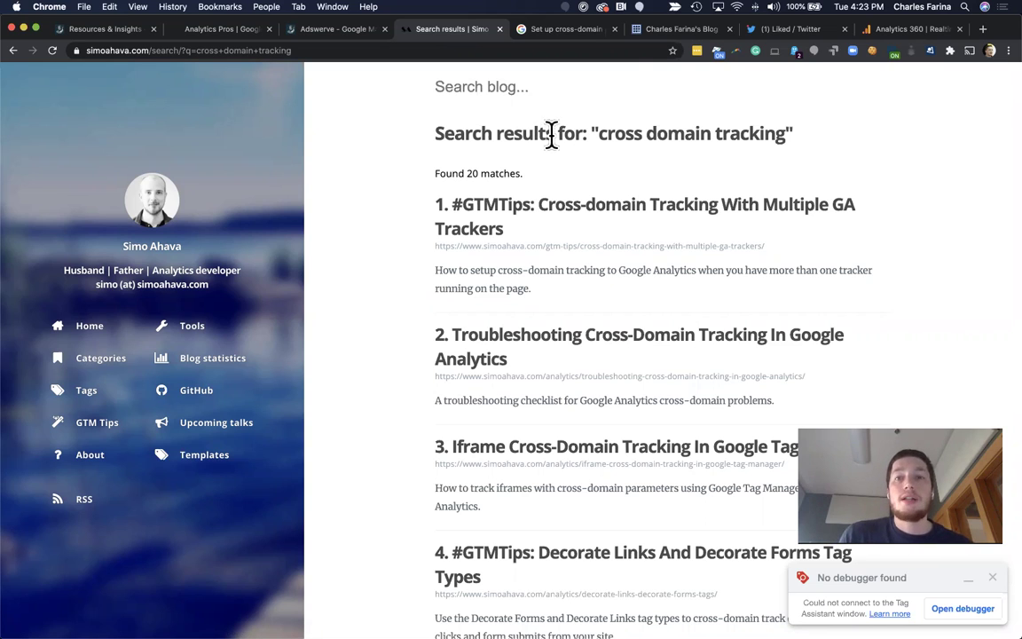
Open the domain configuration in the tagging settings of the GA4 property's Adswerve Website data stream.
left_click(898, 29)
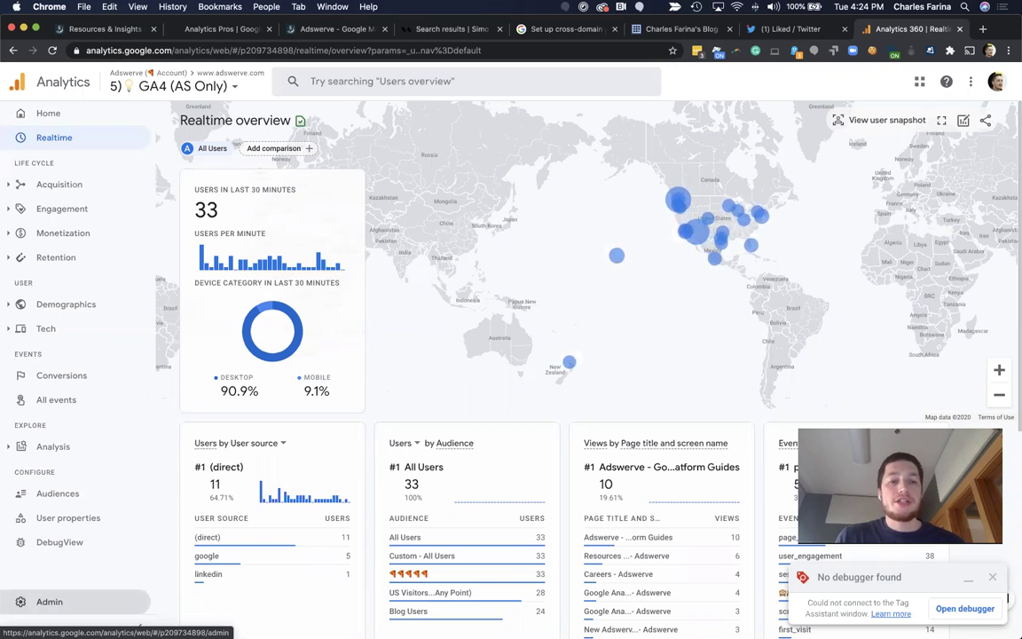
left_click(50, 601)
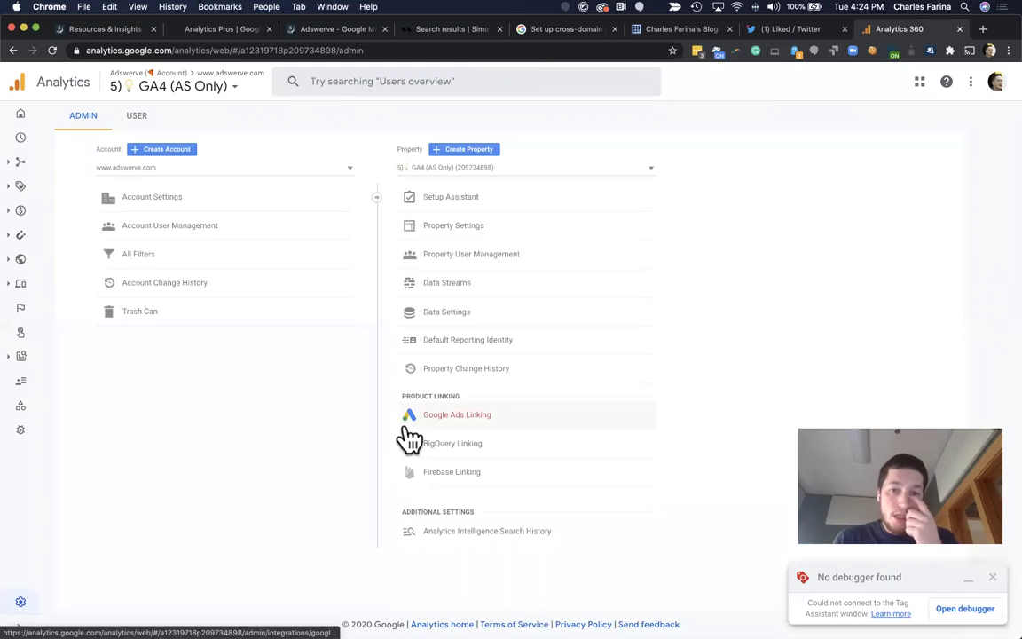
left_click(490, 289)
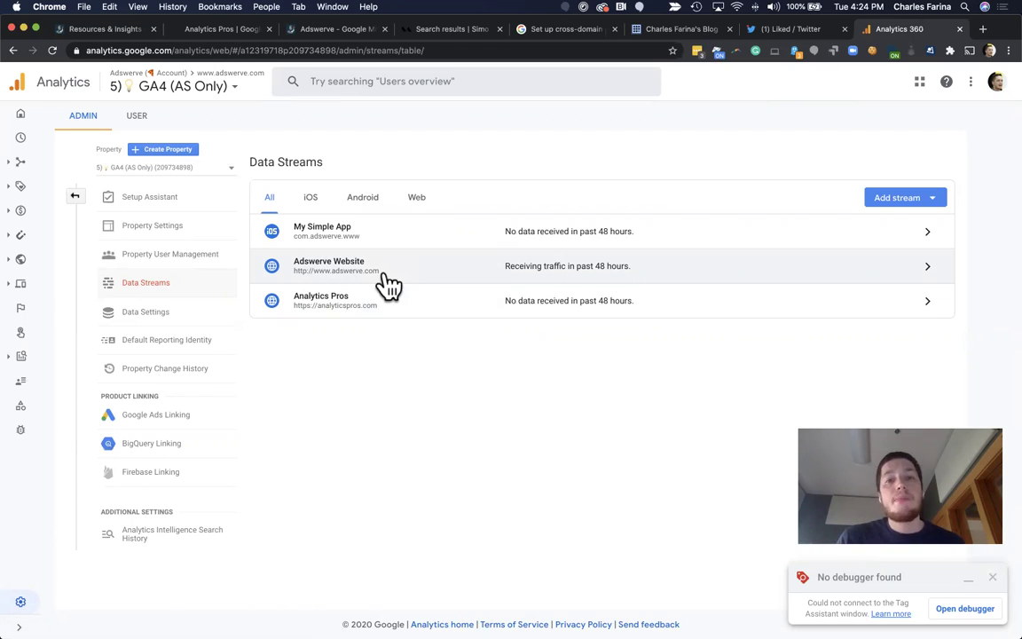
left_click(355, 273)
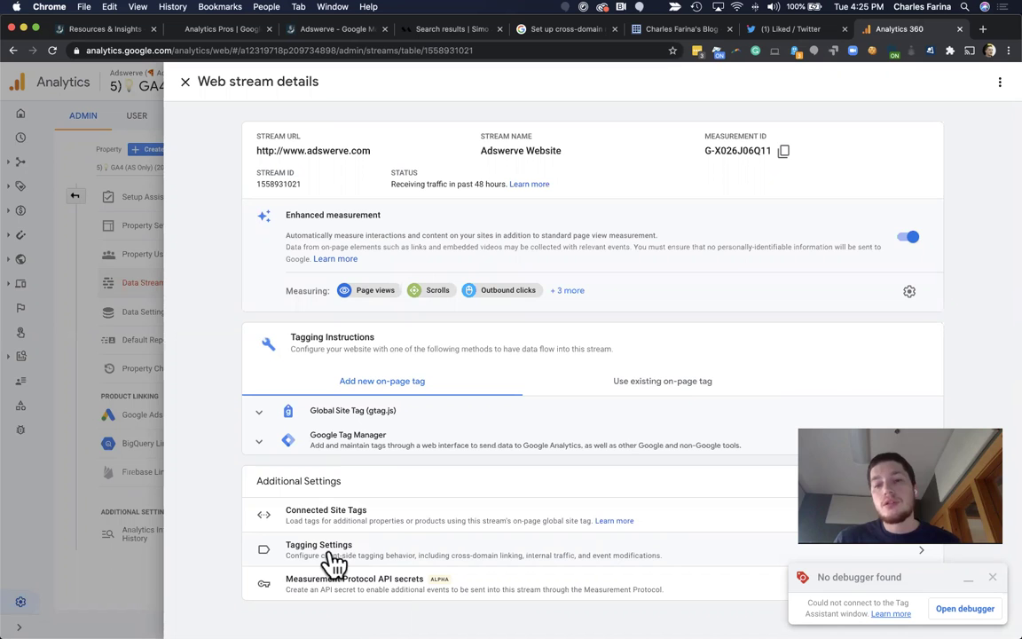
left_click(380, 565)
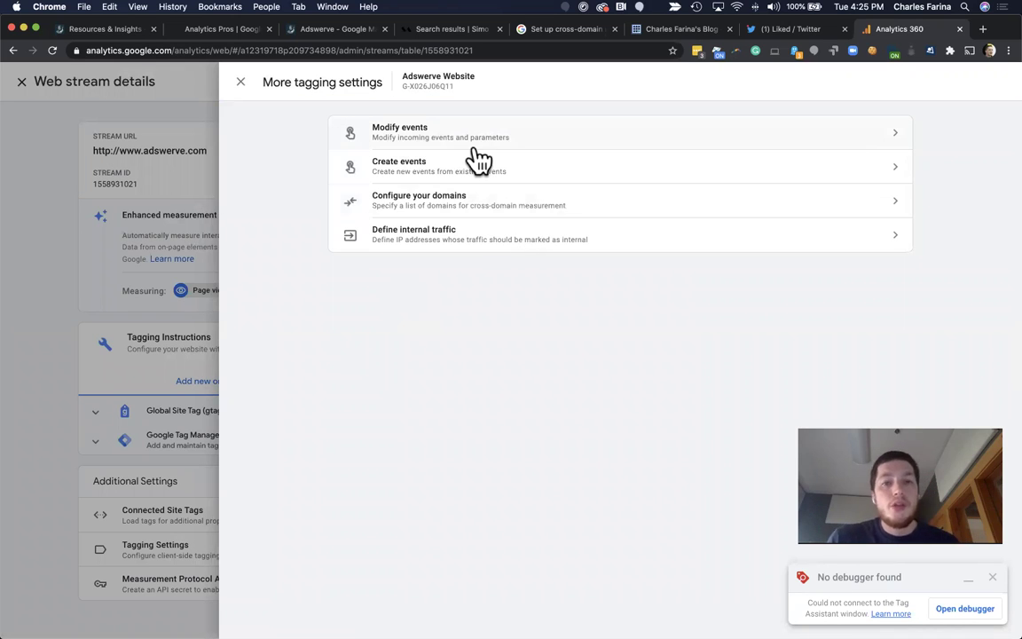
left_click(435, 211)
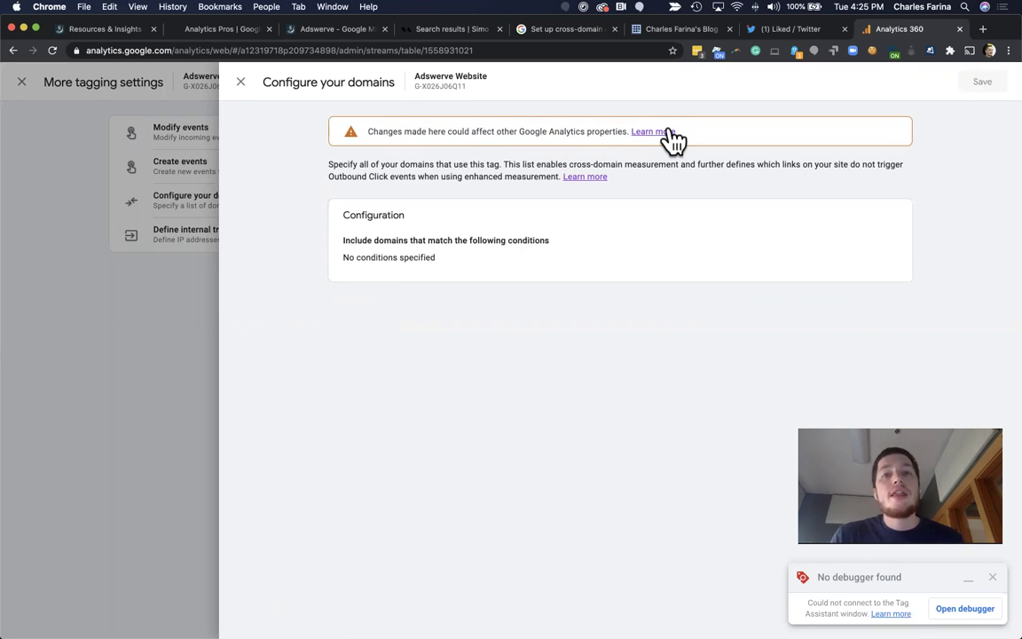
Read the analytics.js cross-domain setup article and the help page linked from the domain configuration warning, and return to the configuration.
left_click(563, 30)
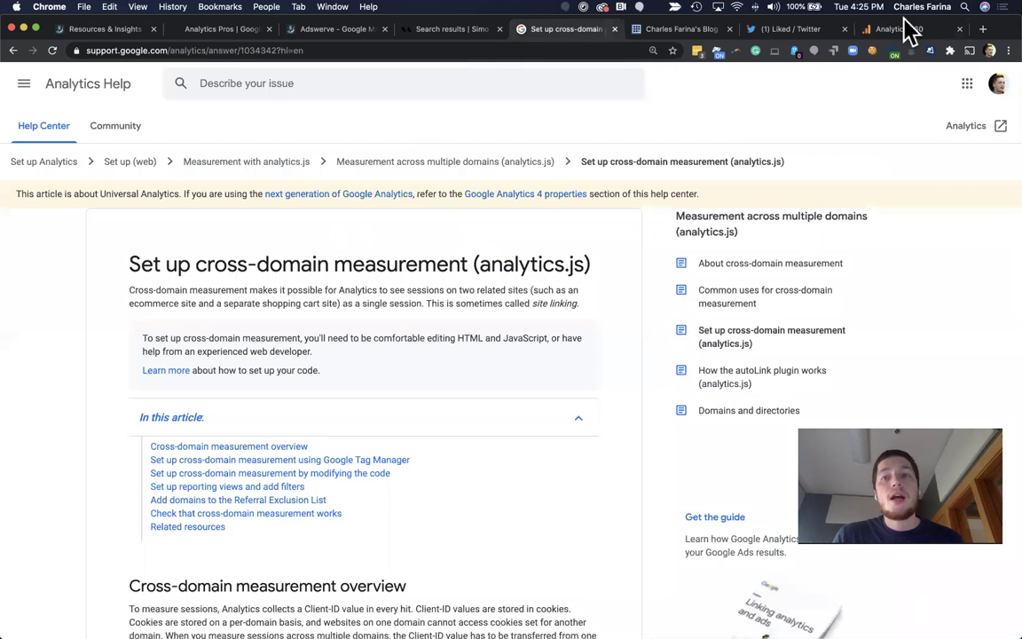
key("super+9")
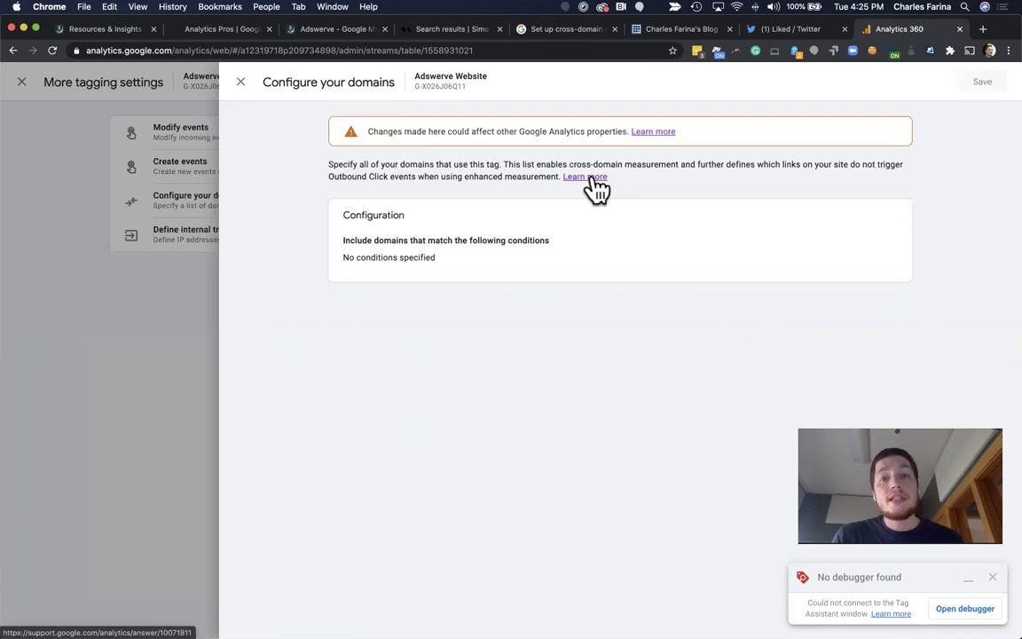
left_click(652, 133)
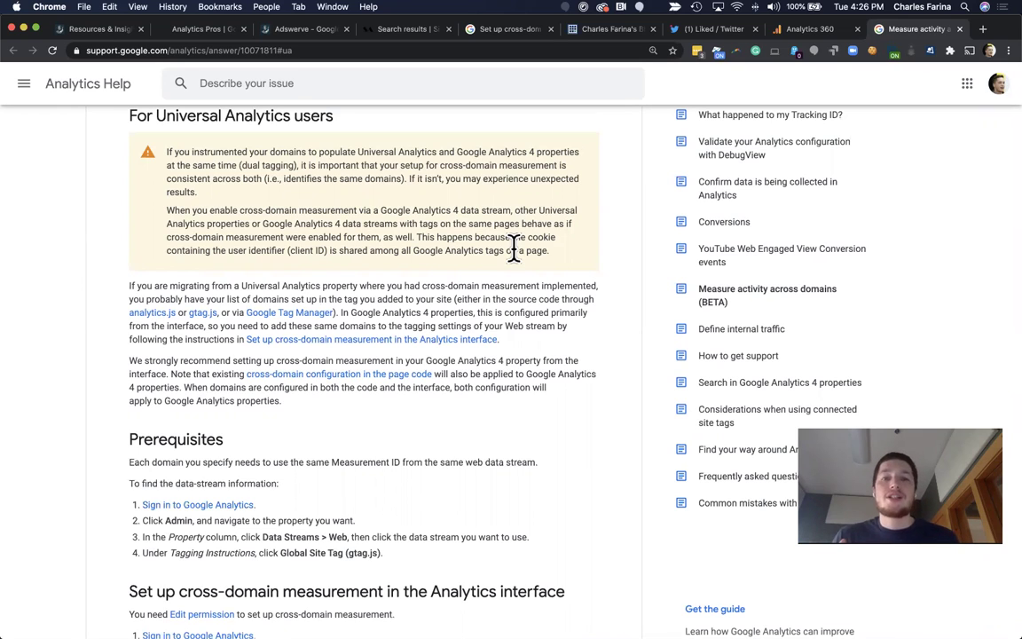
left_click(809, 30)
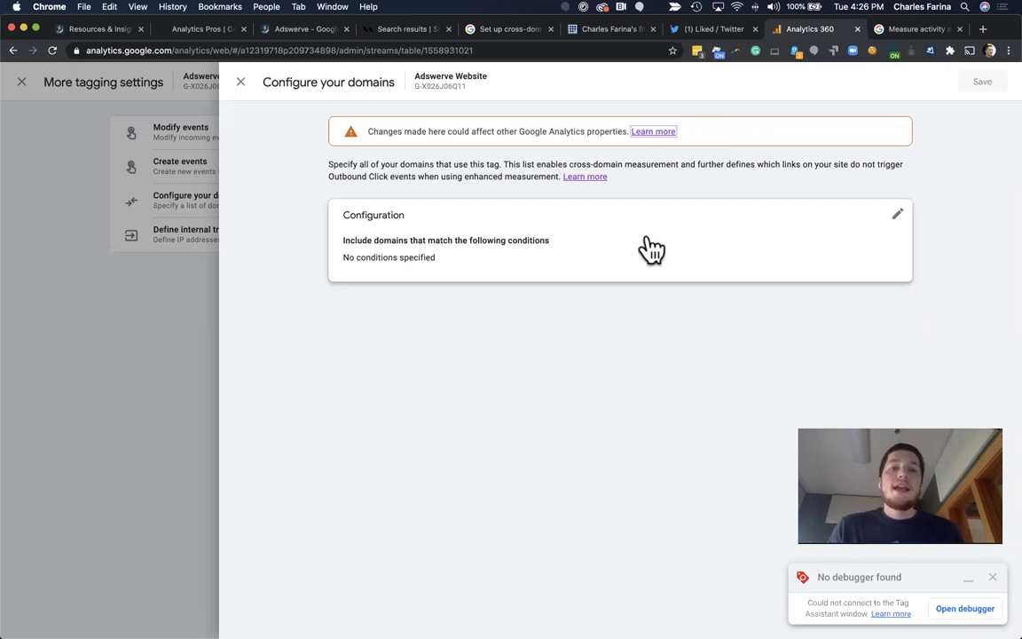
Edit the domain configuration and add a condition with match type Contains and domain adswerve.com.
left_click(897, 218)
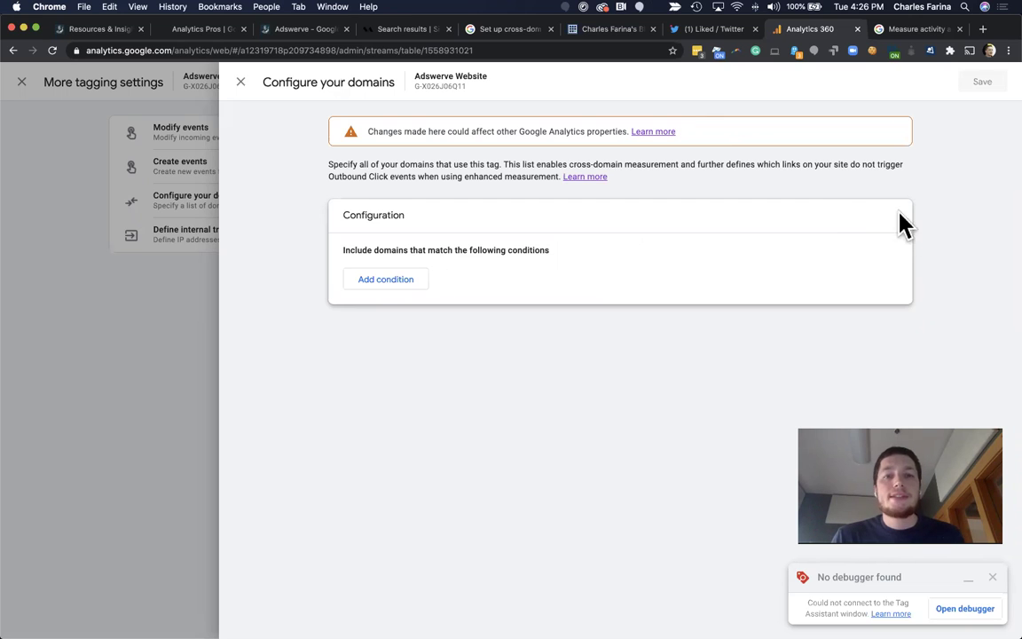
left_click(385, 281)
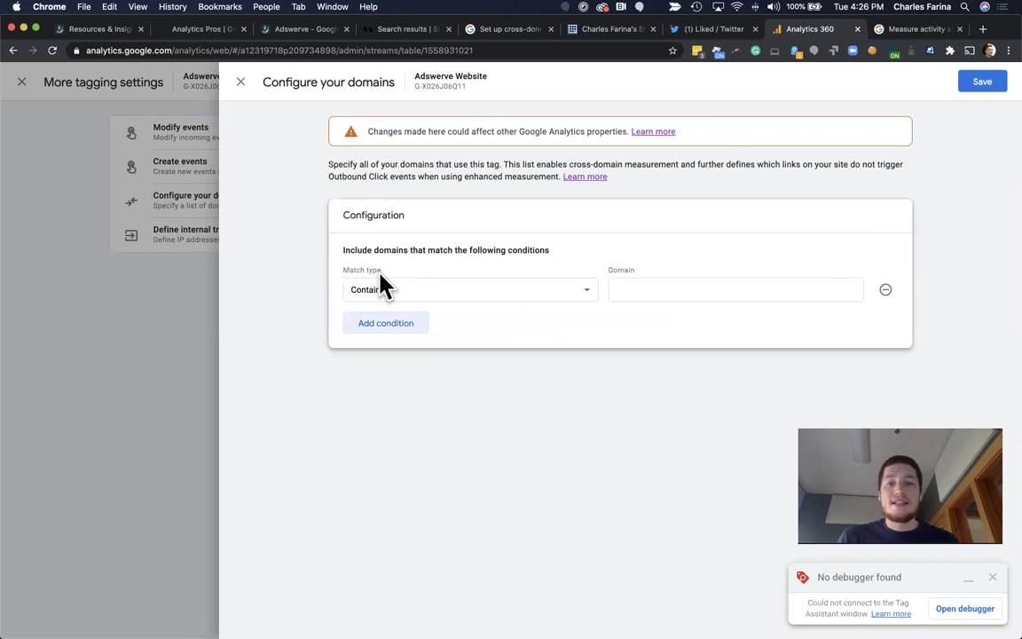
left_click(420, 298)
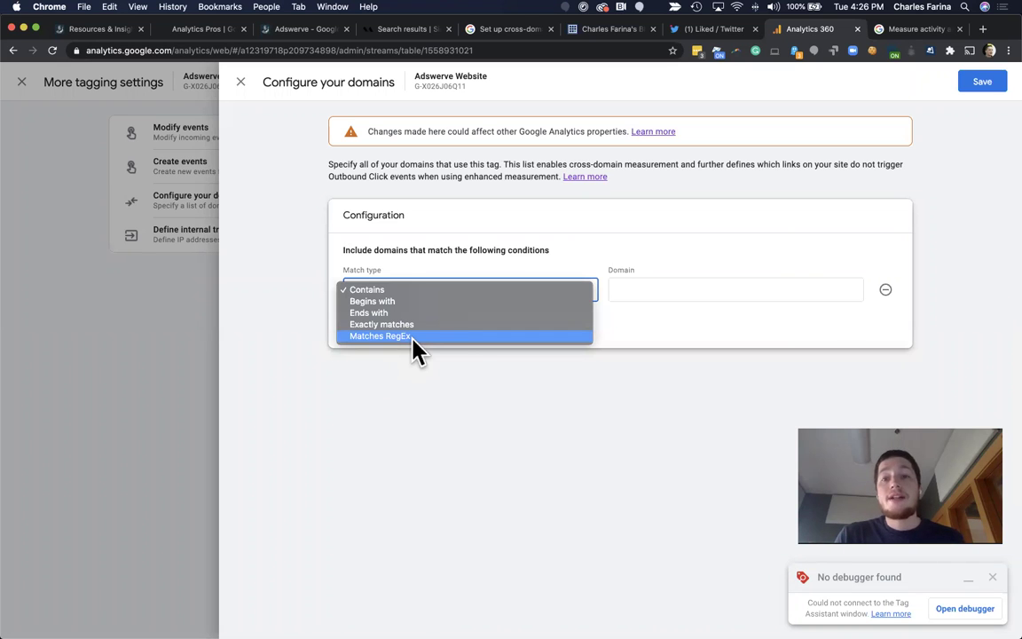
left_click(651, 291)
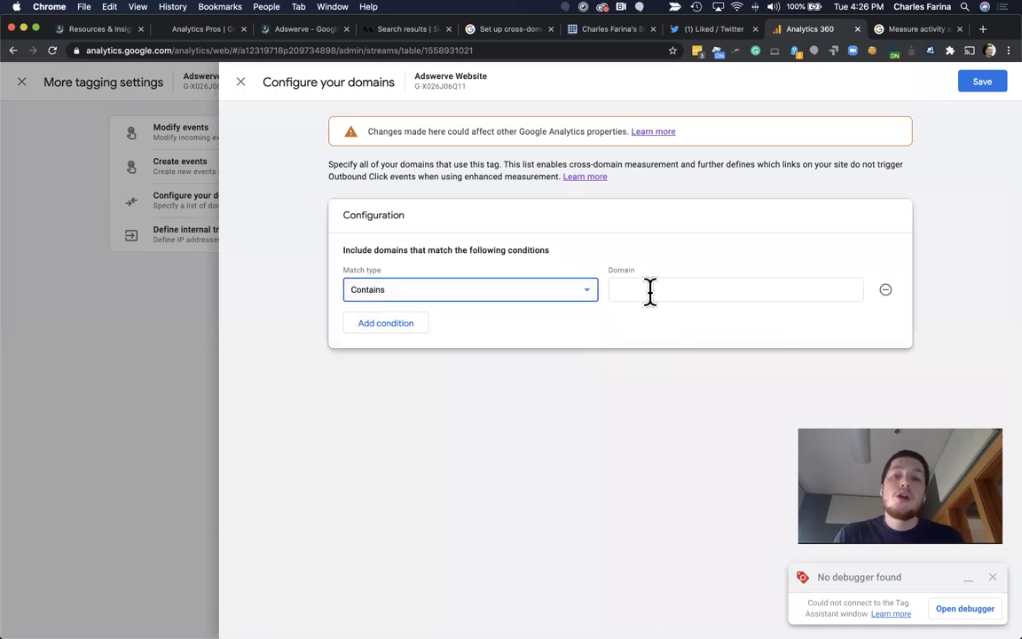
left_click(651, 291)
type("adswerve.c")
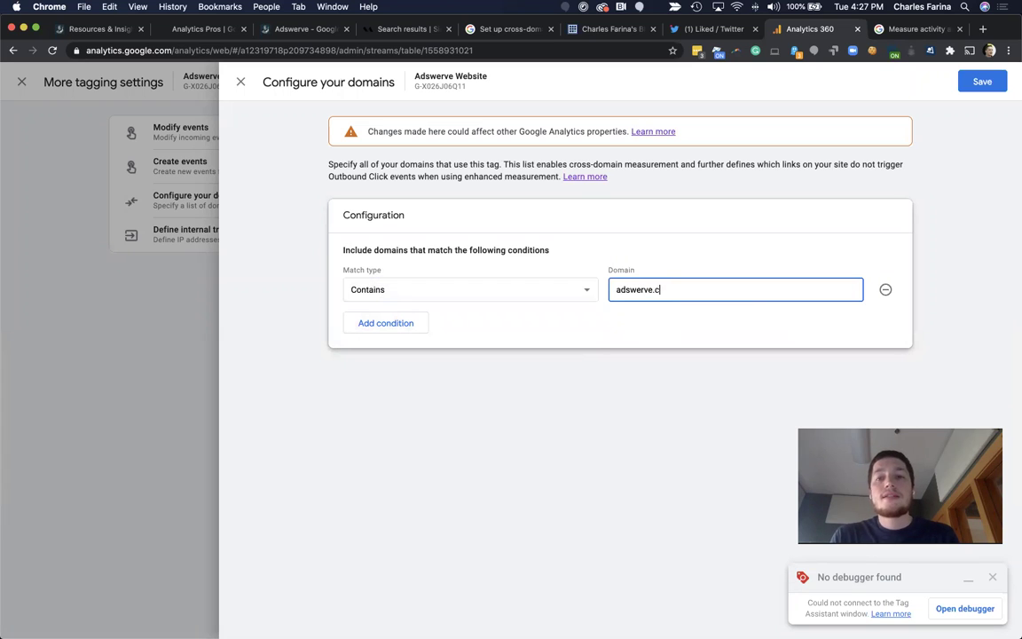
type("om")
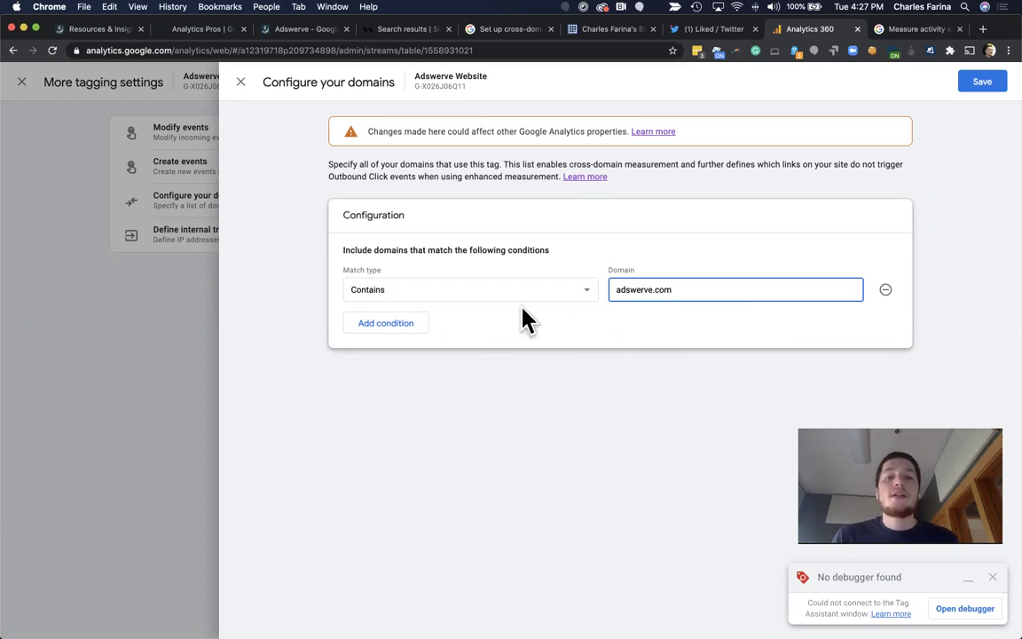
Add a second condition with match type Contains and domain analyticspros.com, and save the domain configuration.
left_click(419, 326)
left_click(646, 320)
type("a")
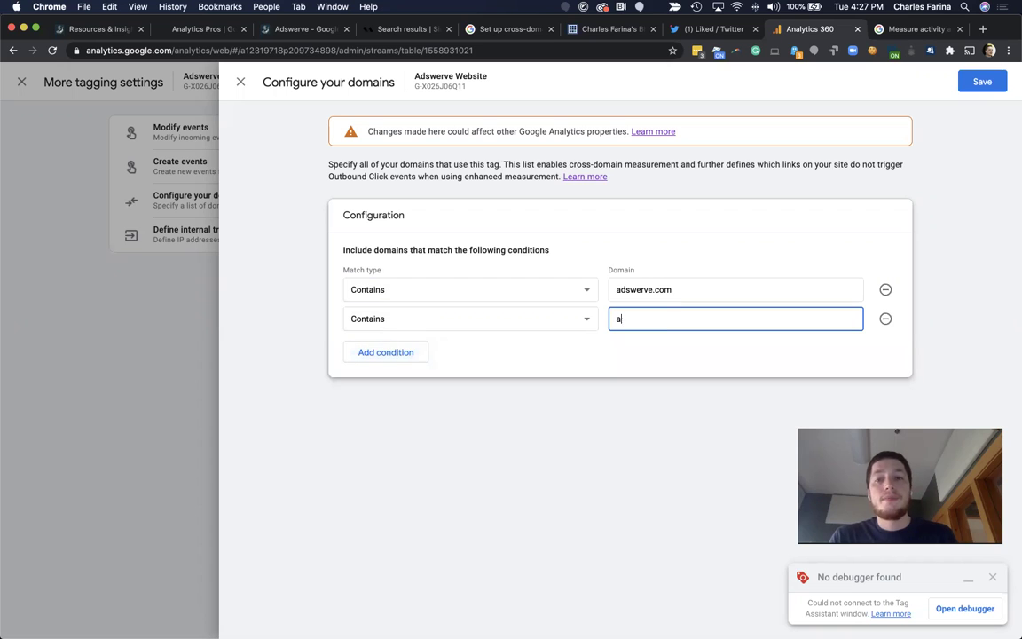
type("nalyticspro")
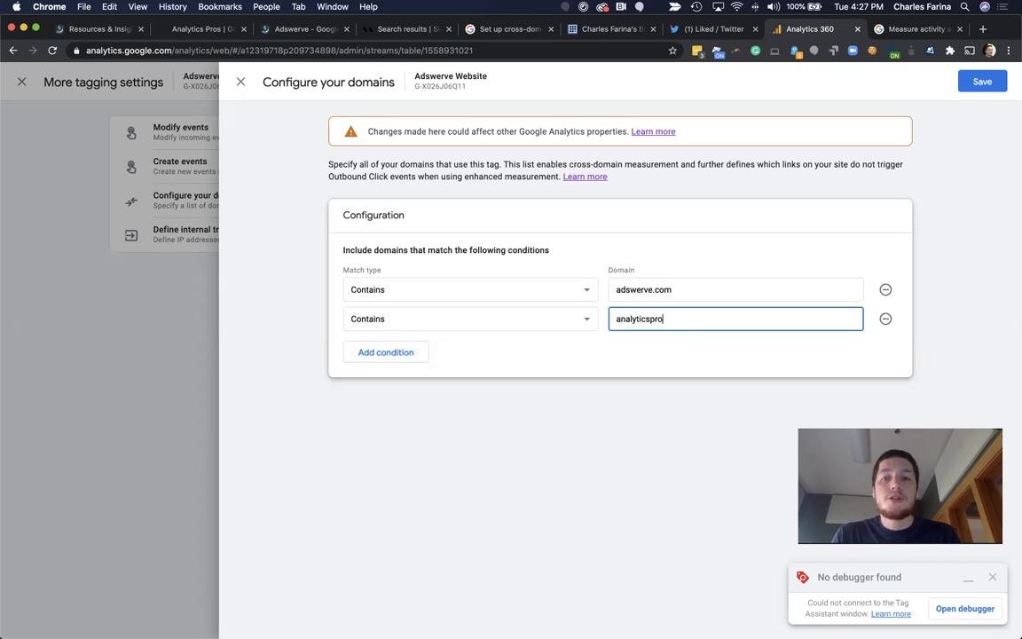
type("s.com")
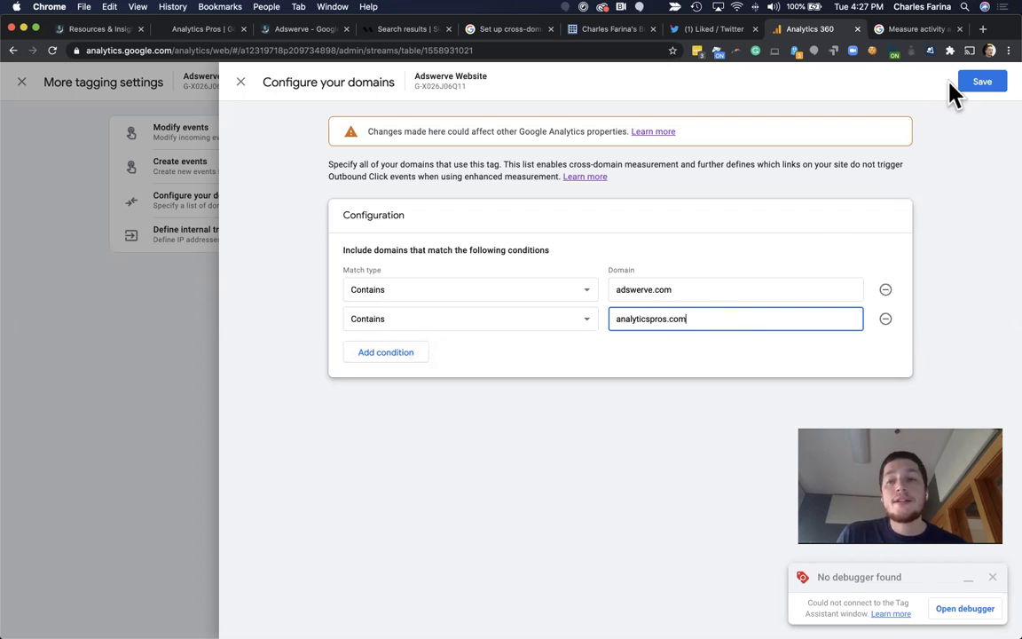
left_click(978, 89)
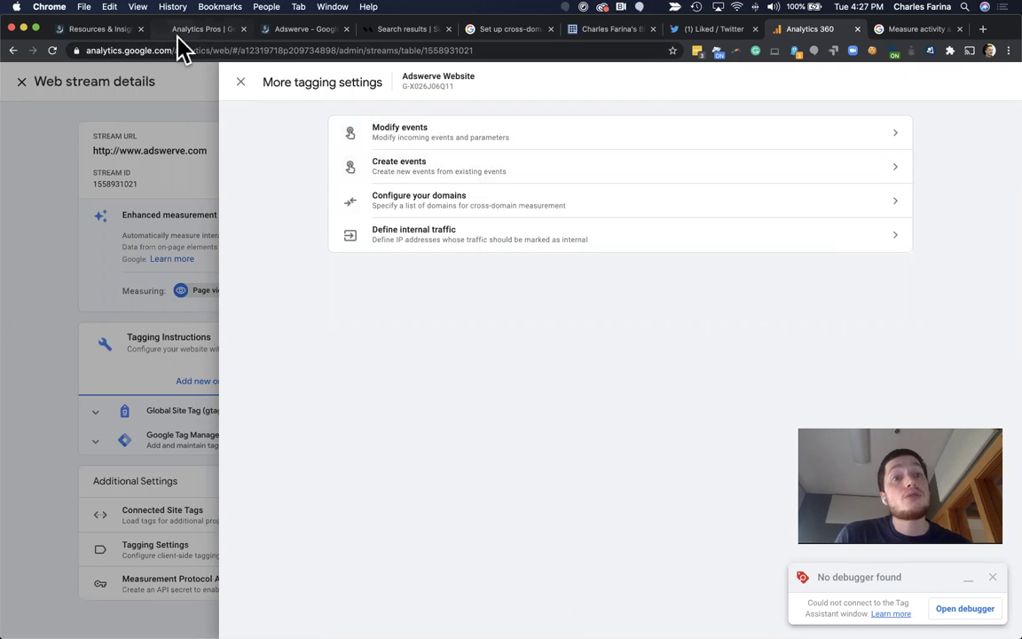
Follow the Analytics Pros website link from Adswerve's Resources & Insights page in a new tab and inspect the _gl parameter in its URL.
left_click(95, 29)
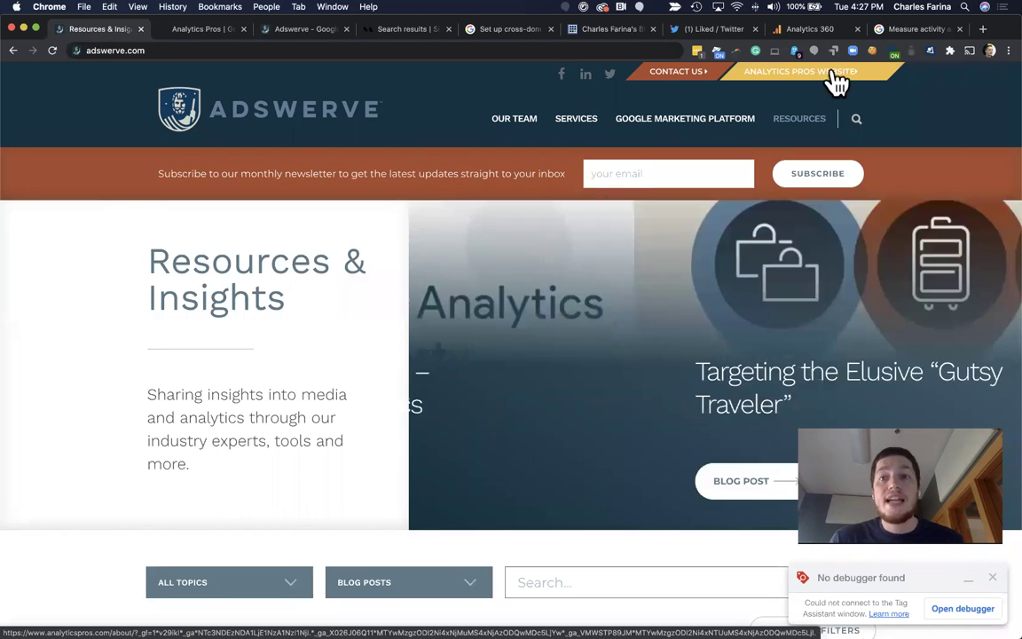
left_click(802, 78, "super")
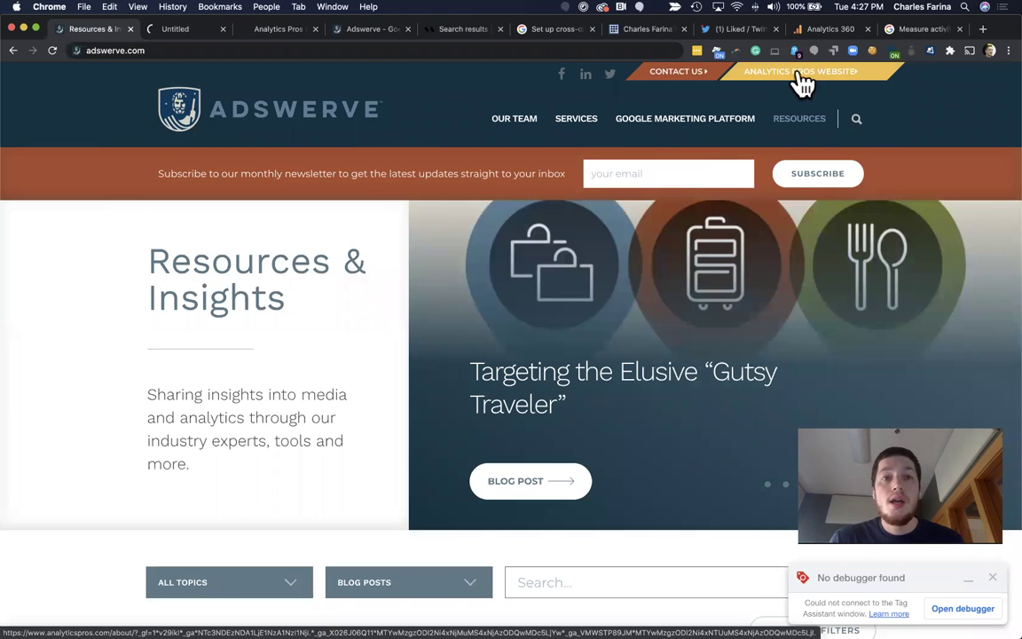
left_click(197, 32)
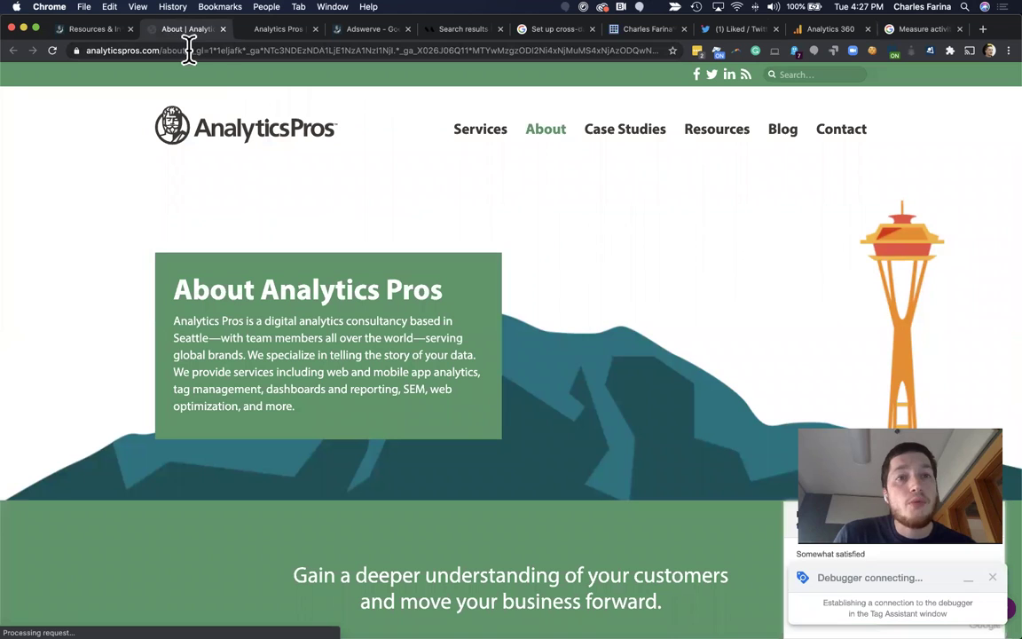
left_click_drag(188, 50, 328, 50)
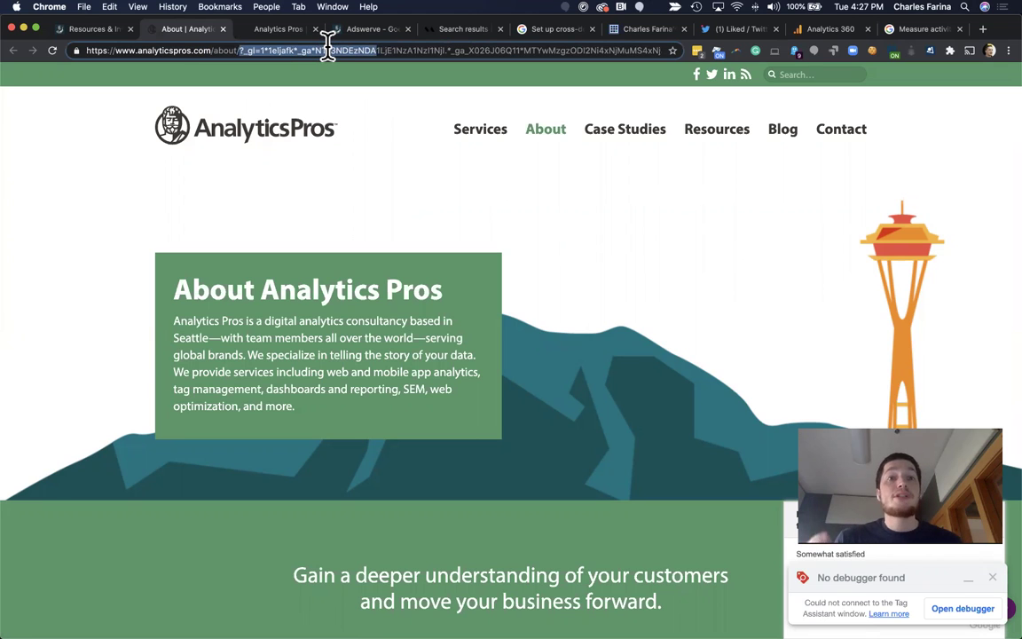
Examine where the _gl linker parameter begins in the URL of the Analytics Pros About page.
left_click(244, 50)
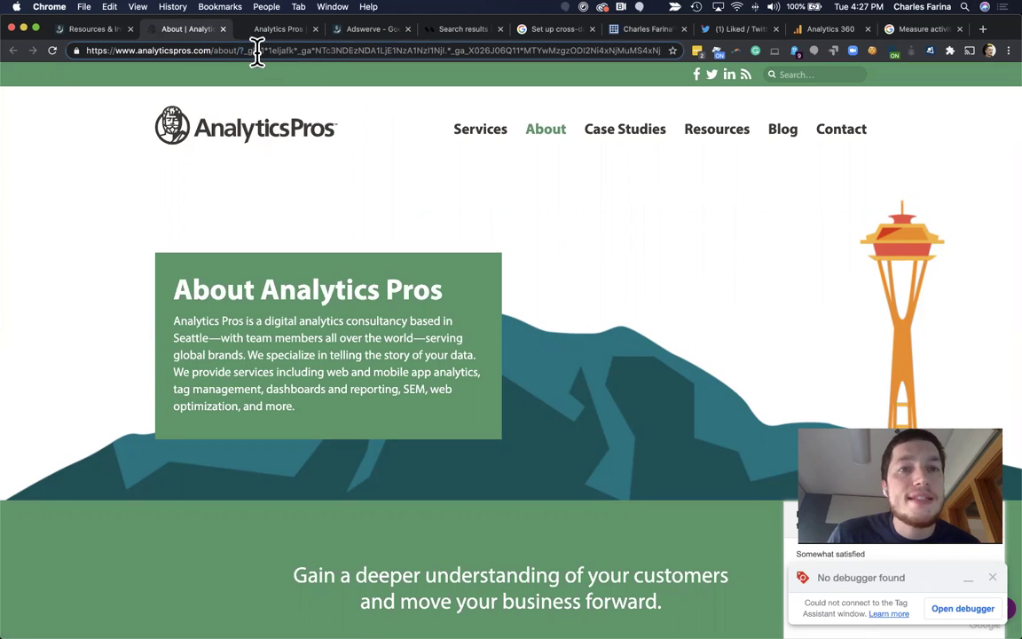
left_click_drag(248, 50, 242, 49)
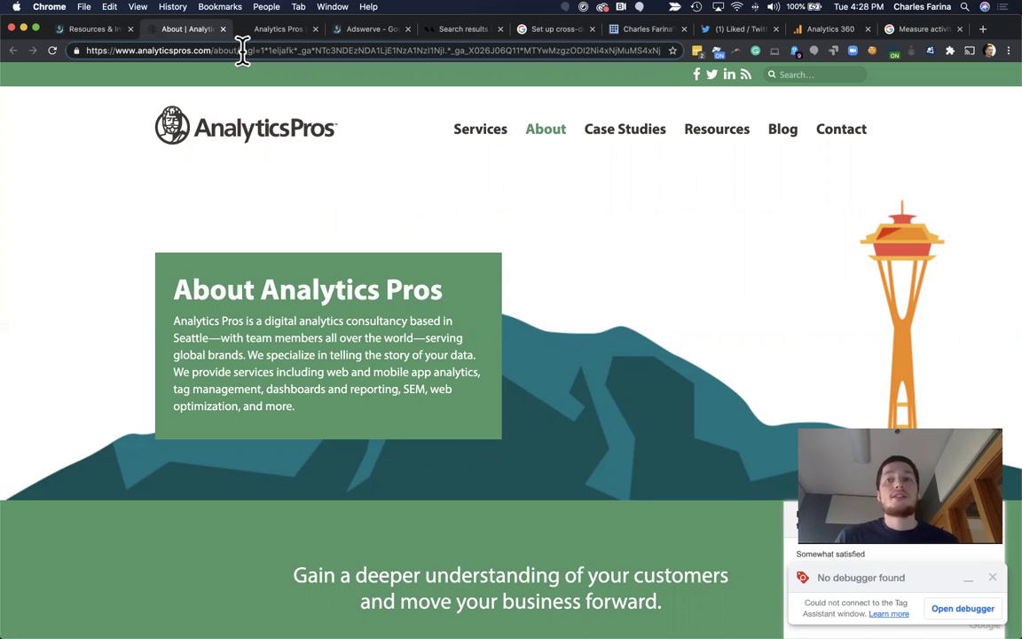
Switch back to Google Analytics and close the tagging settings and the web stream details of the Adswerve Website stream.
left_click(827, 31)
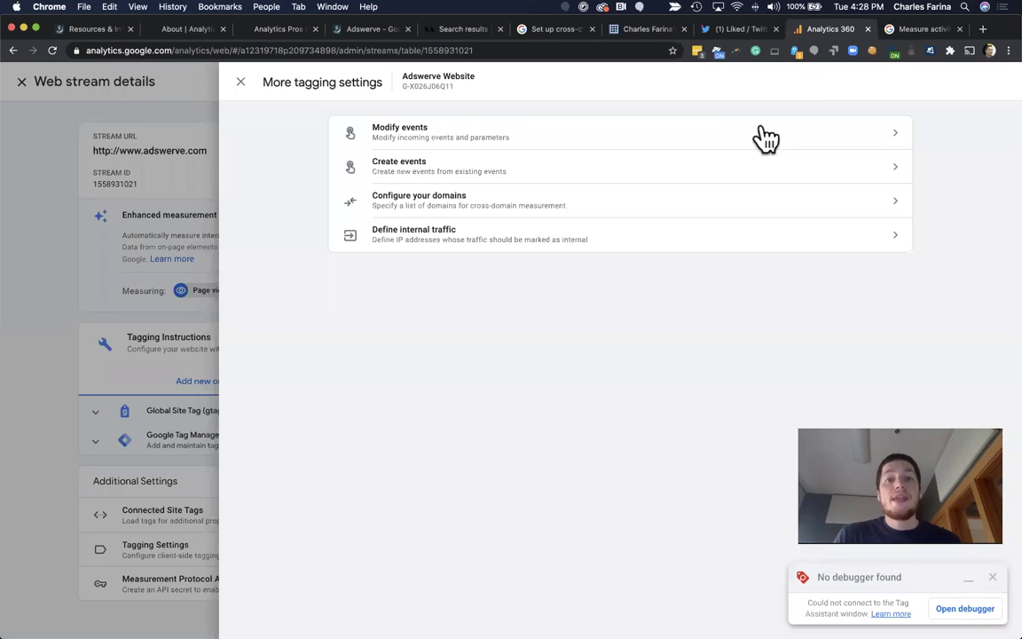
left_click(125, 306)
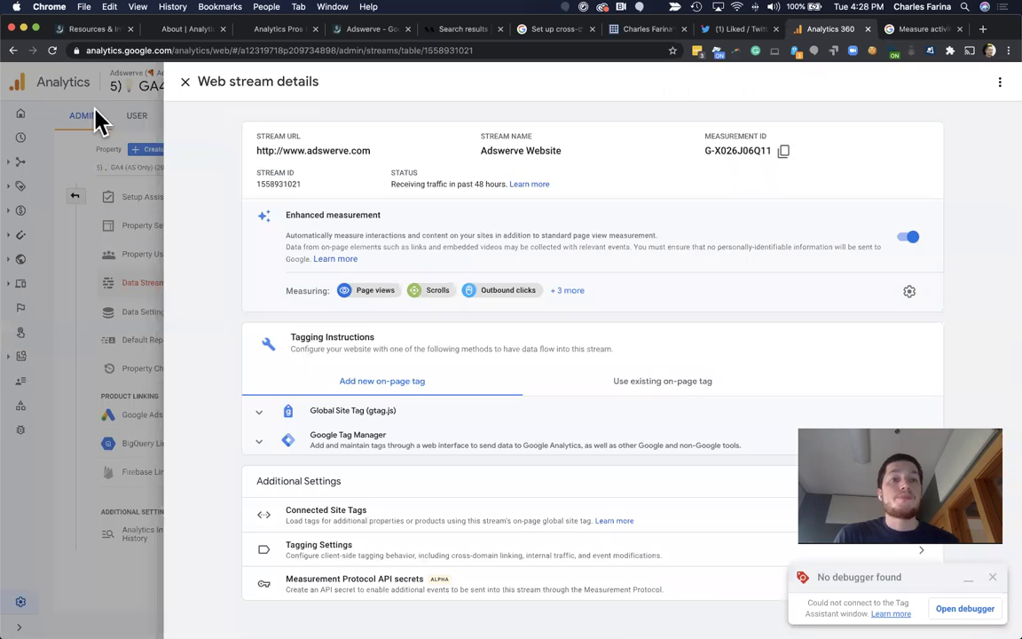
left_click(71, 160)
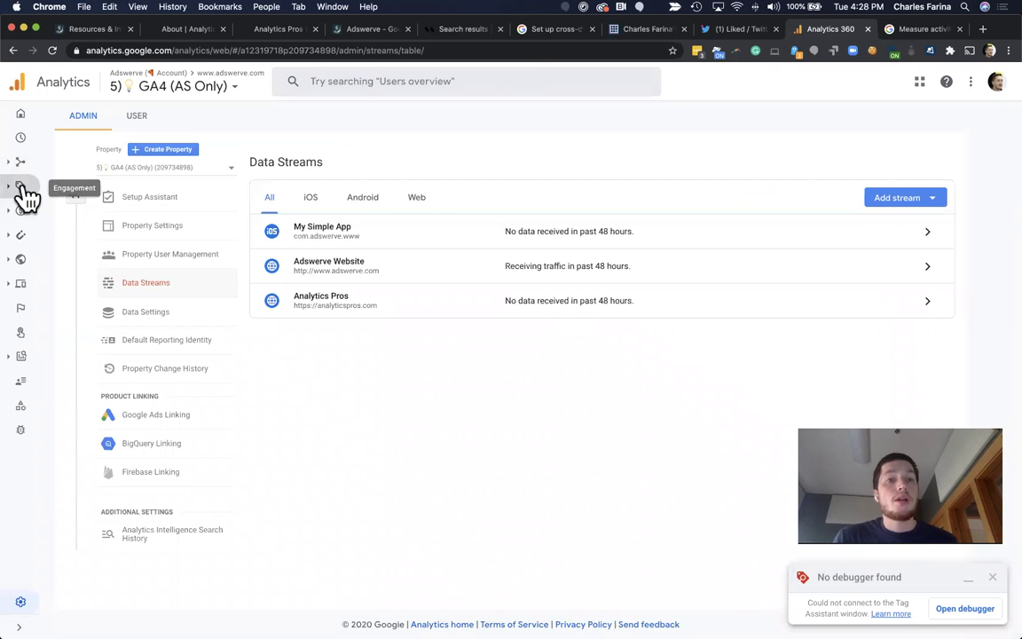
View the Engagement overview, open the Engagement Events report and examine its table of event names.
left_click(31, 199)
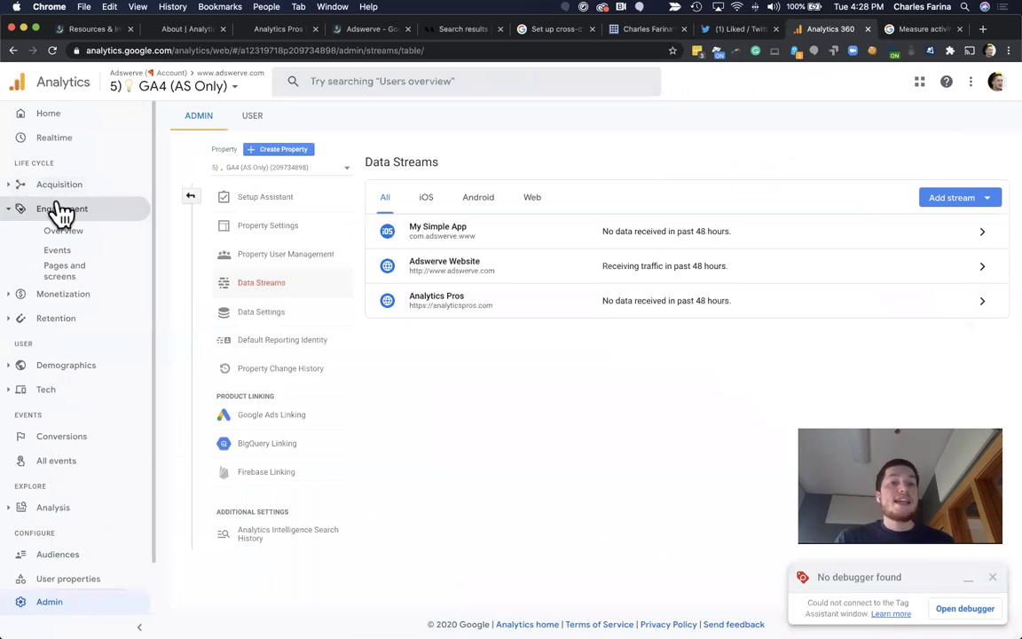
left_click(71, 238)
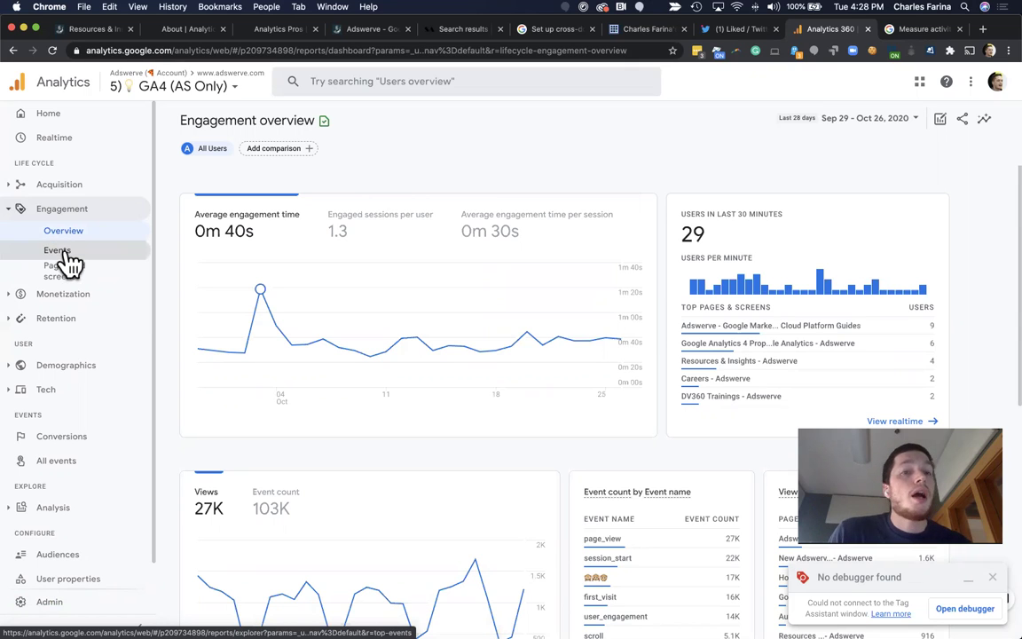
left_click(106, 252)
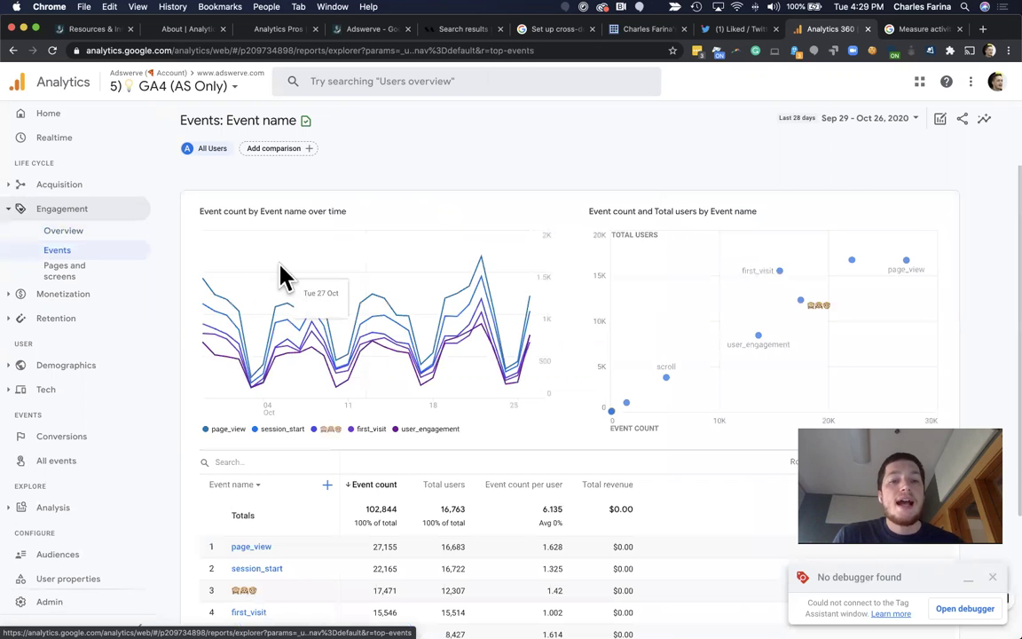
scroll(327, 429, "down", 2)
scroll(326, 430, "down", 2)
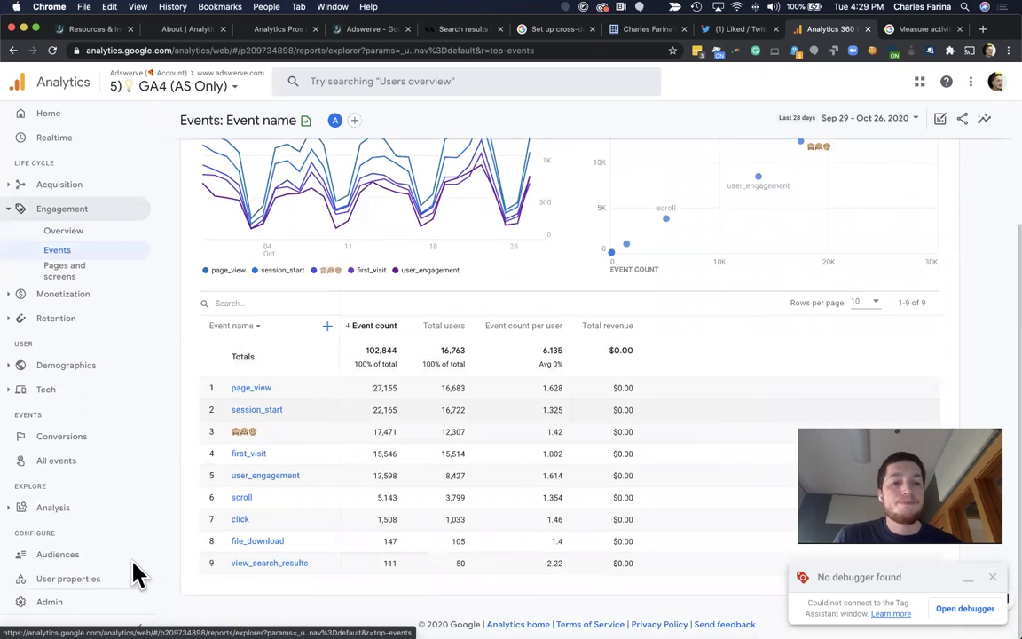